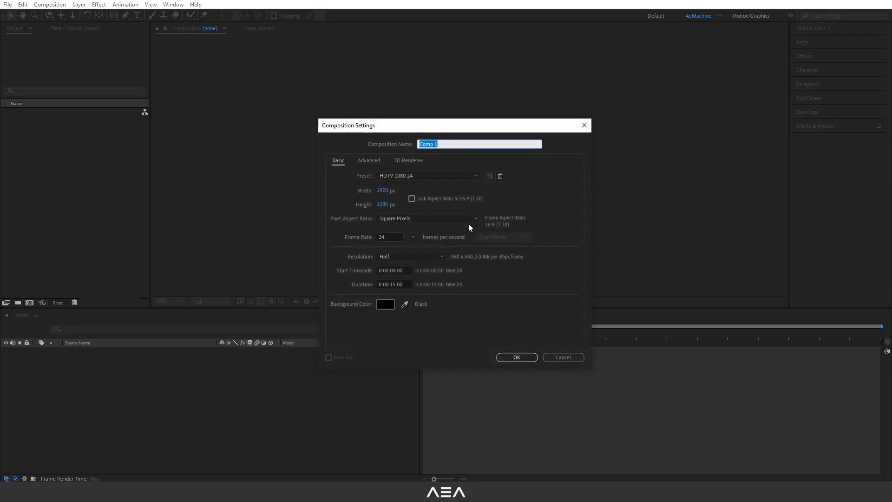
Name the composition 'Twirl Gradients Background Animation' and set its duration to 0:00:10:00.
text(Twirl Gradients  Background Animation)
click(406, 213)
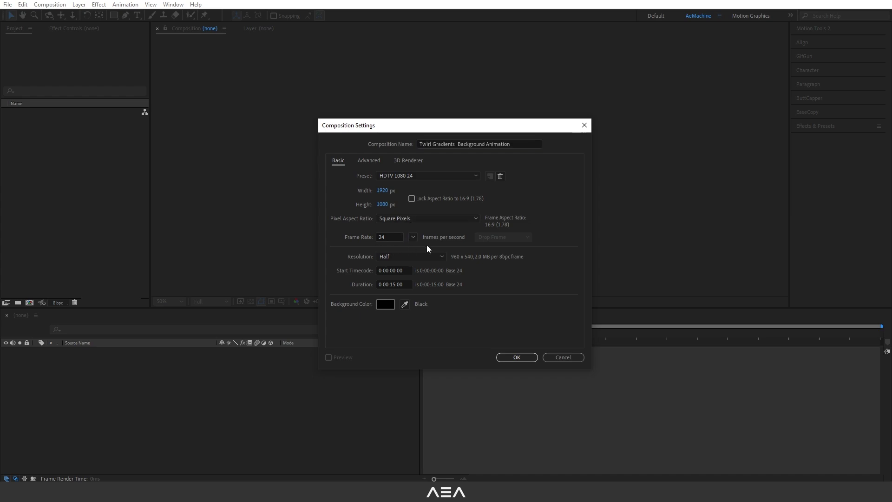
click(408, 285)
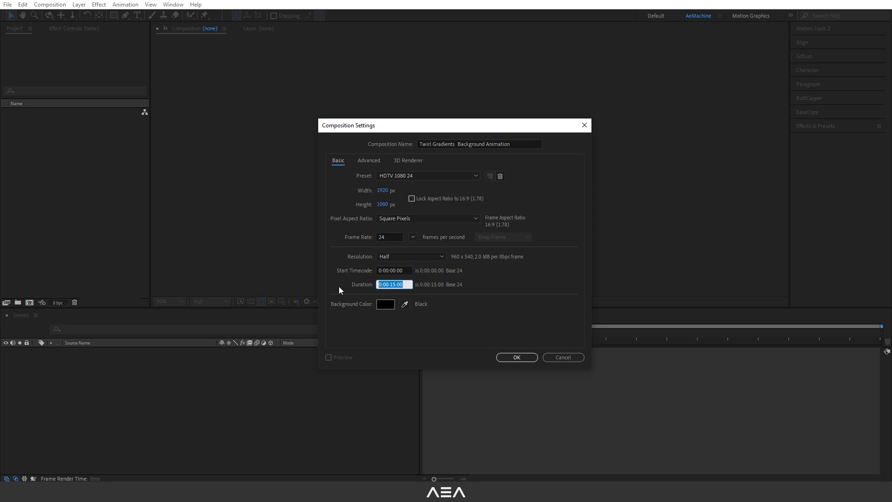
text(10.)
click(470, 288)
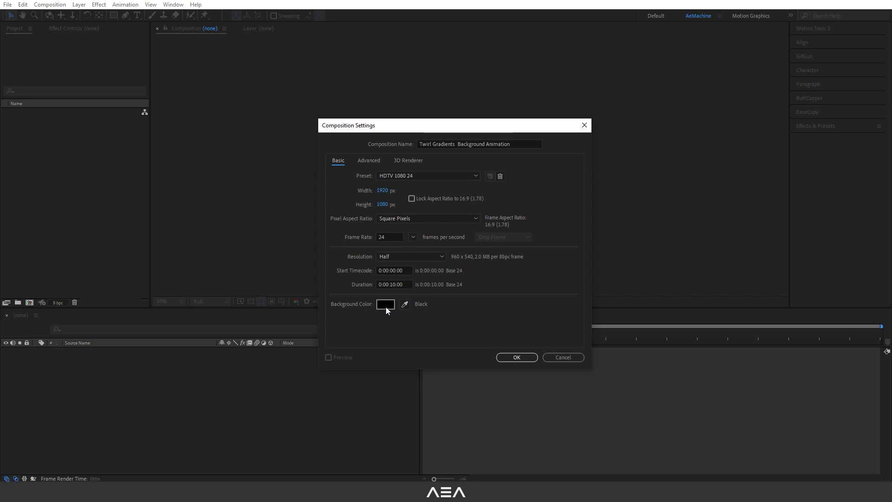
Create the composition, then add a black comp-sized solid named 'Twirl Solid'.
click(516, 356)
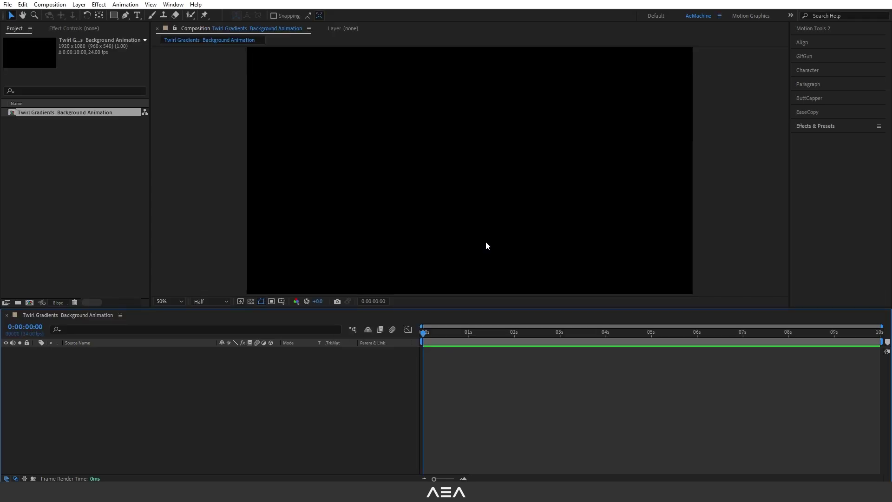
right_click(107, 380)
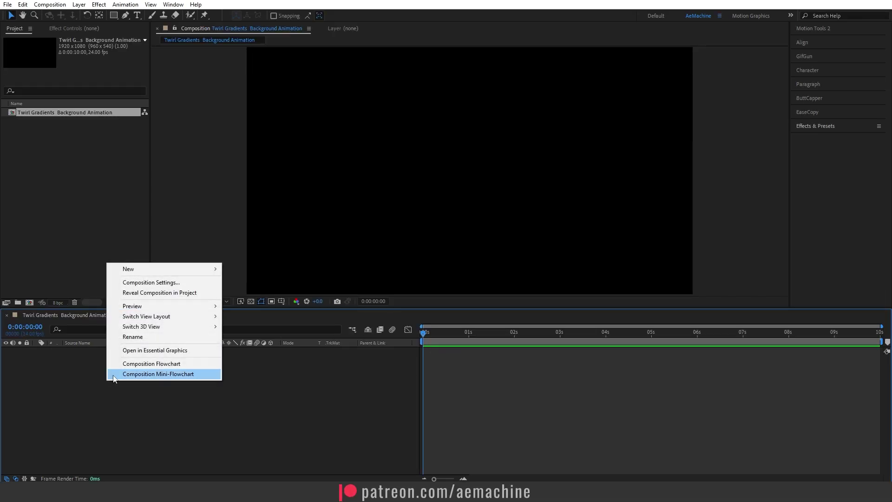
mouse_move(150, 274)
click(251, 290)
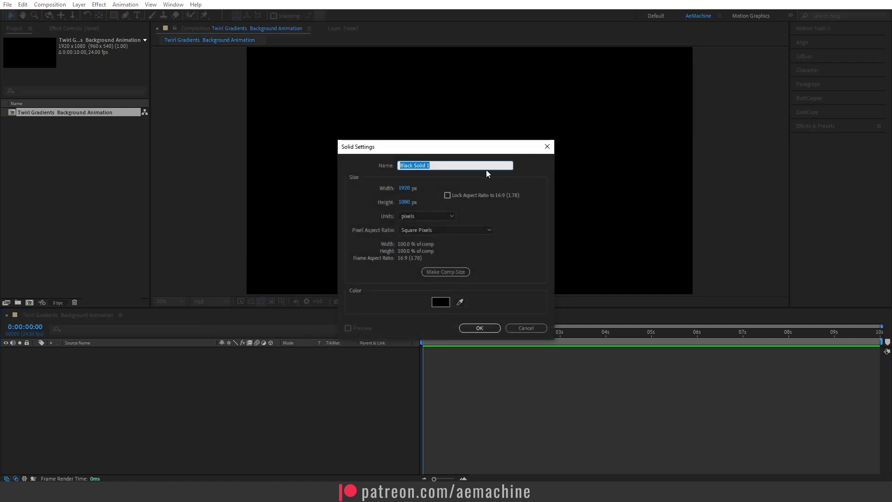
text(Twir)
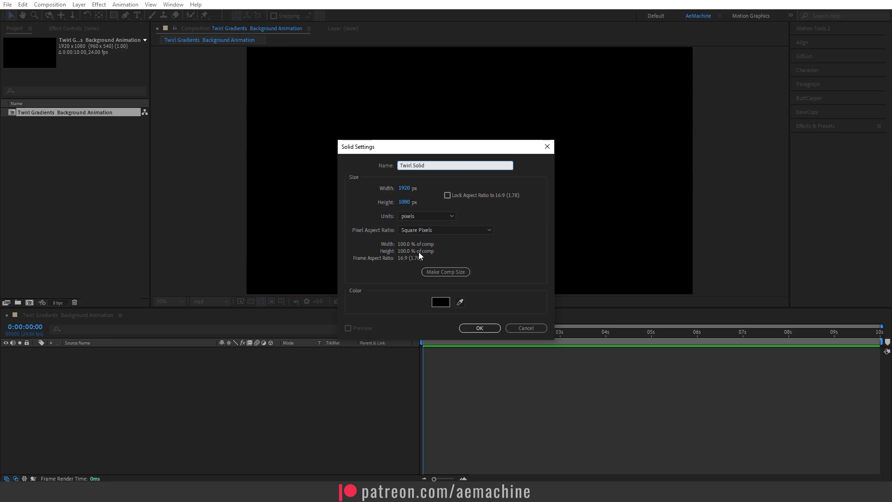
click(441, 302)
click(546, 204)
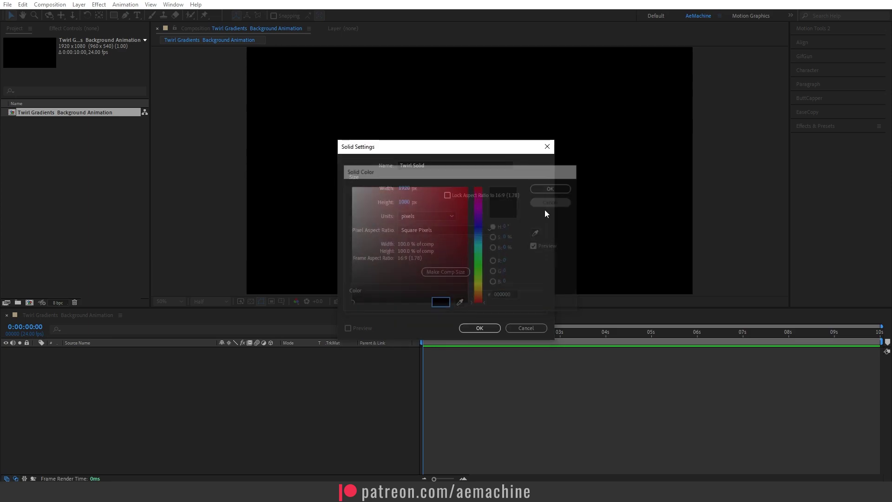
Confirm the solid and apply 4-Color Gradient to it from Effects & Presets (search '4-').
click(488, 332)
click(174, 5)
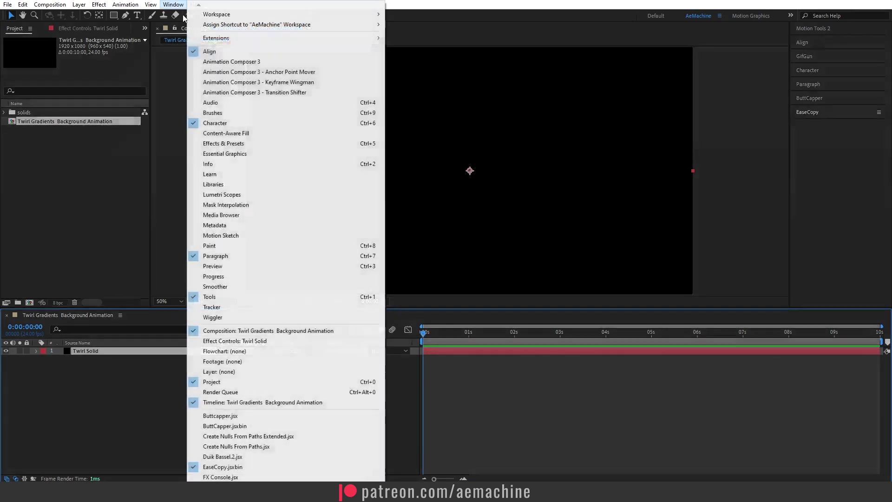
click(269, 141)
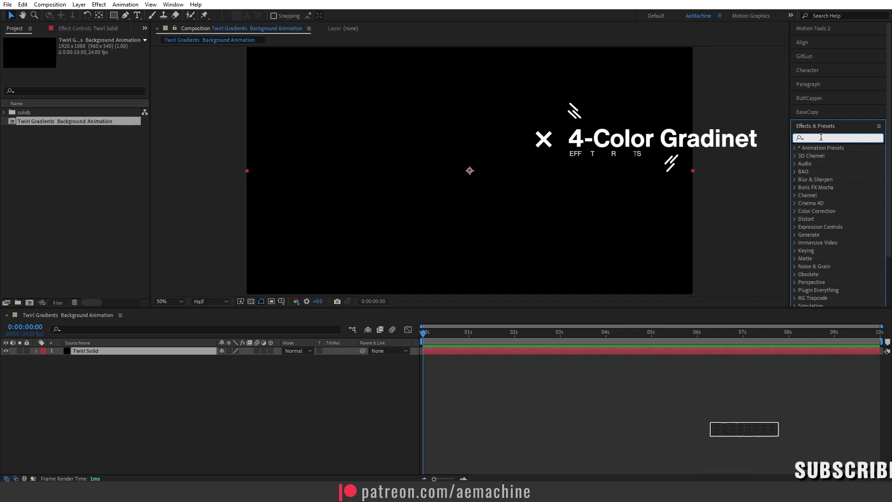
text(4-)
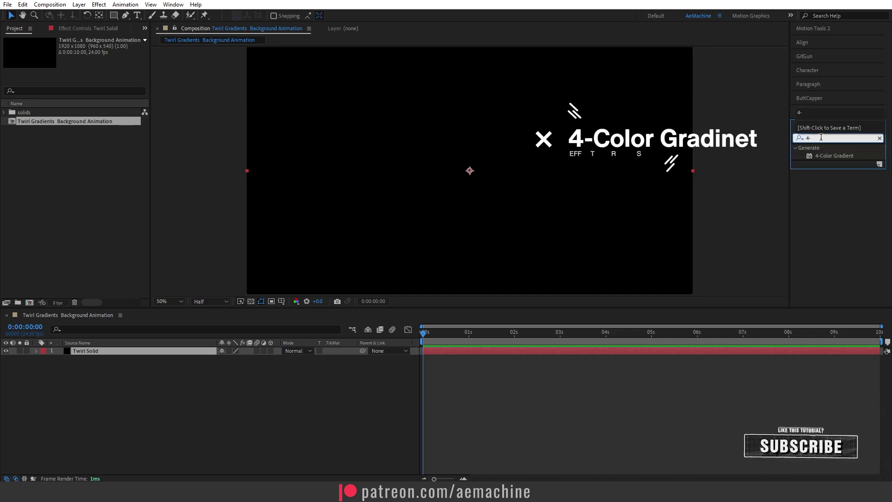
double_click(843, 157)
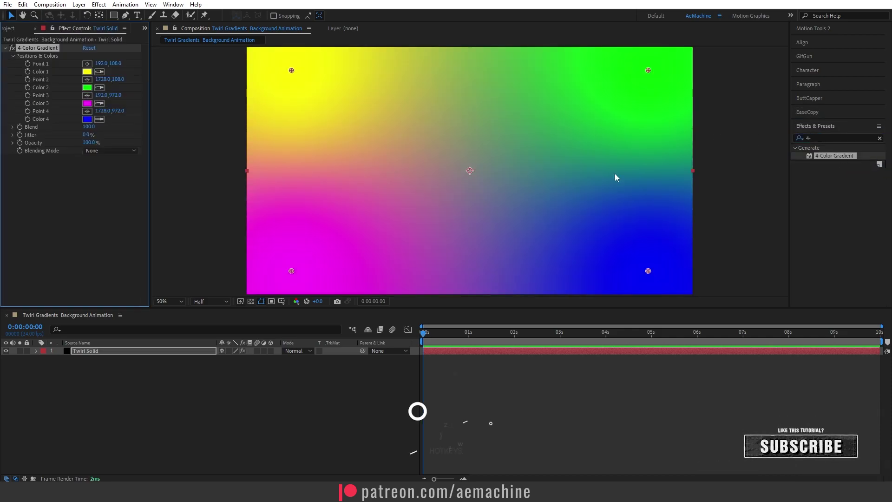
Give the gradient's Point 1 the expression wiggle(0.5,1000).
alt+click(29, 63)
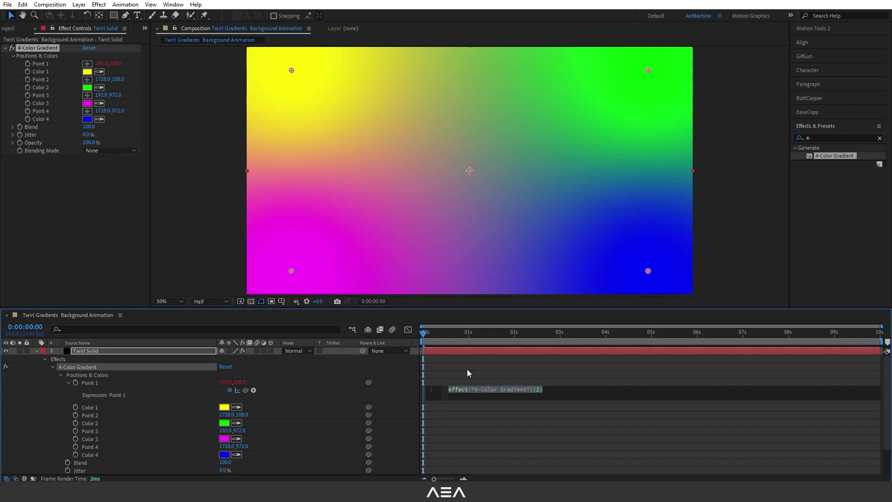
text(wig)
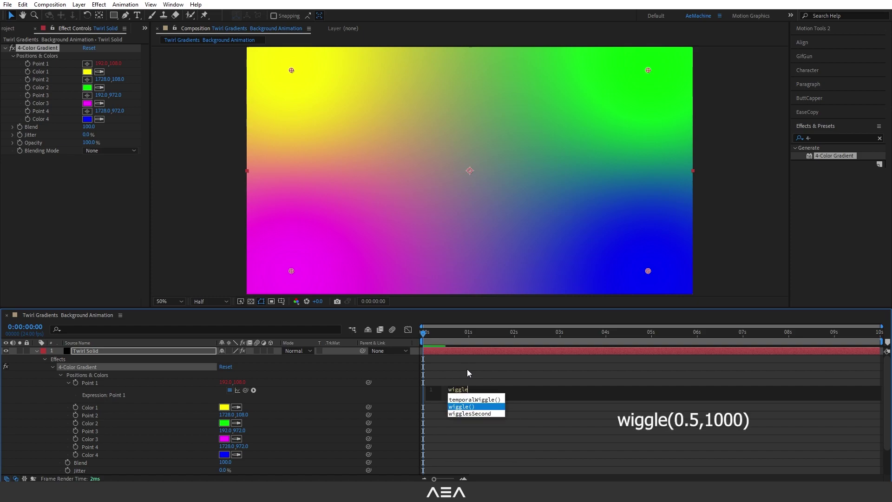
text(gle)
key(Return)
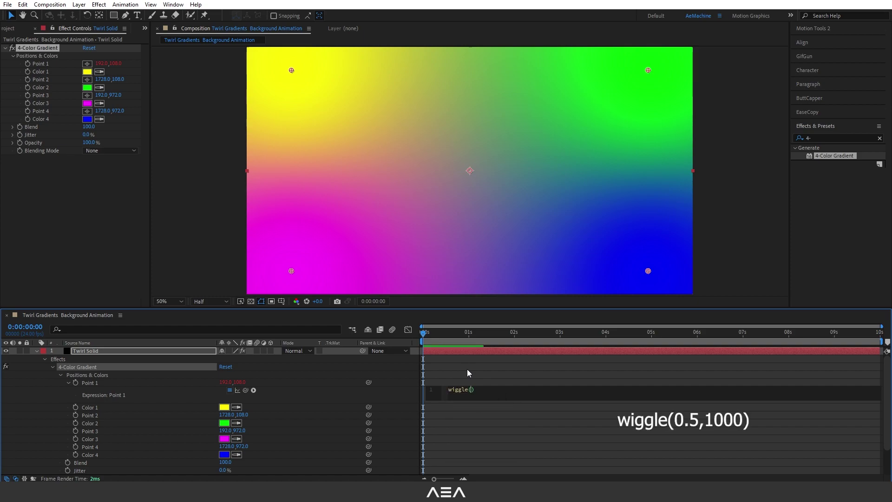
text(0.5,1000)
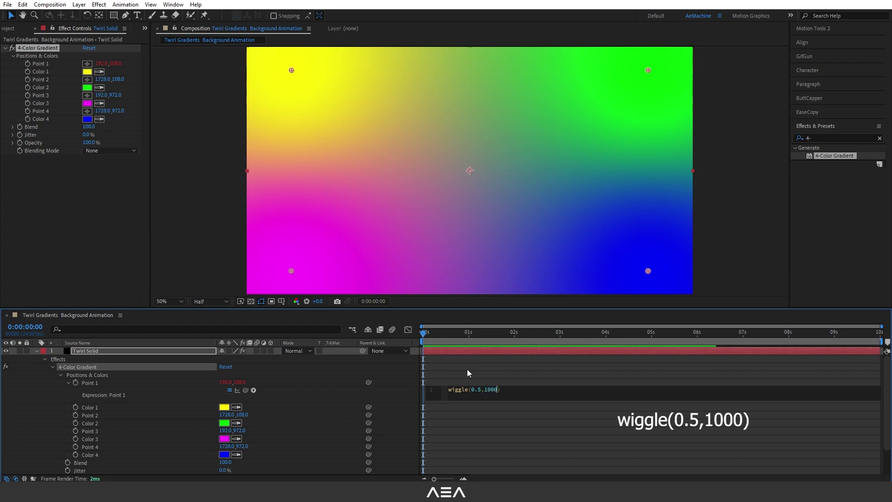
click(467, 369)
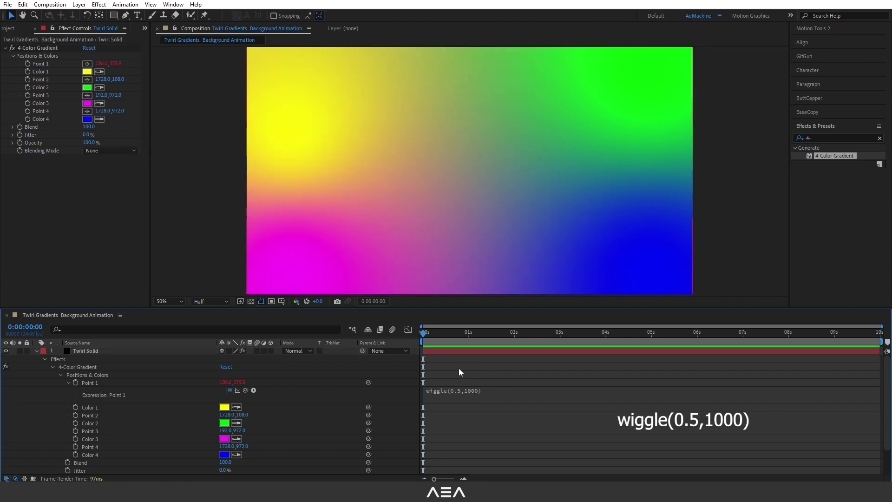
click(95, 383)
Copy Point 1's wiggle expression onto Points 2, 3 and 4, then scrub to one second.
right_click(94, 383)
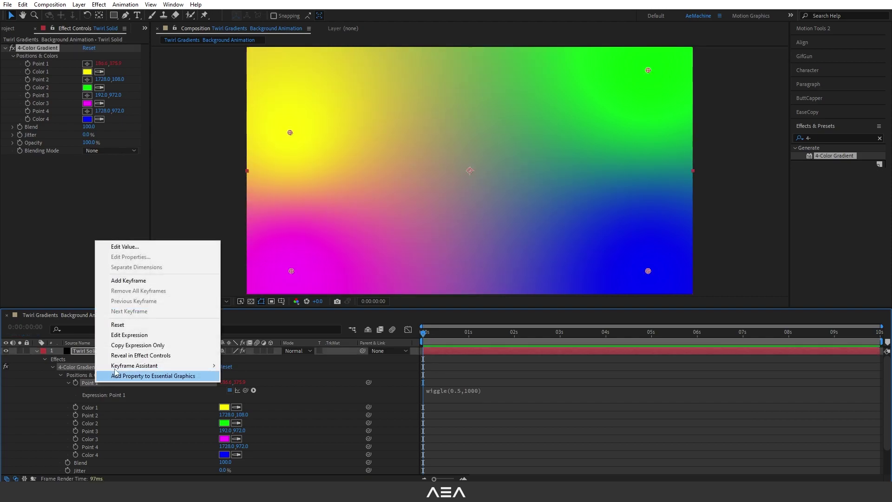
click(146, 346)
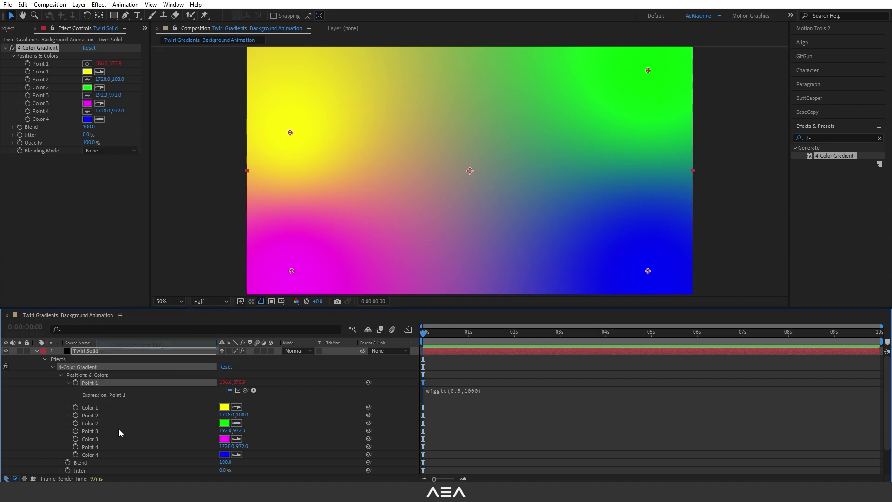
click(94, 415)
key(ctrl+v)
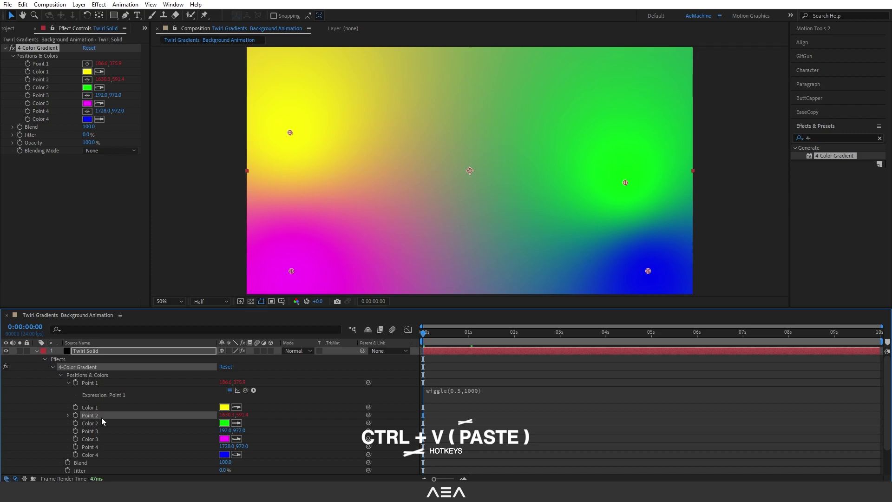
click(90, 431)
key(ctrl+v)
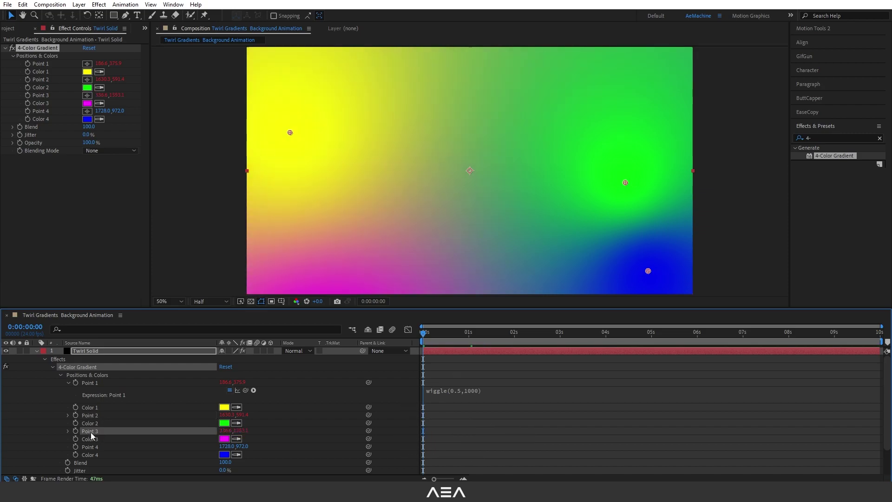
click(97, 449)
key(ctrl+v)
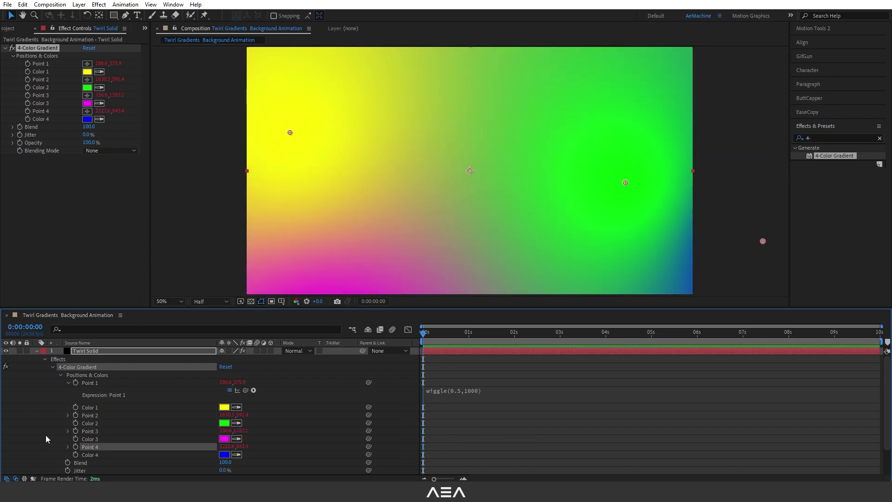
click(43, 434)
drag(431, 336, 512, 349)
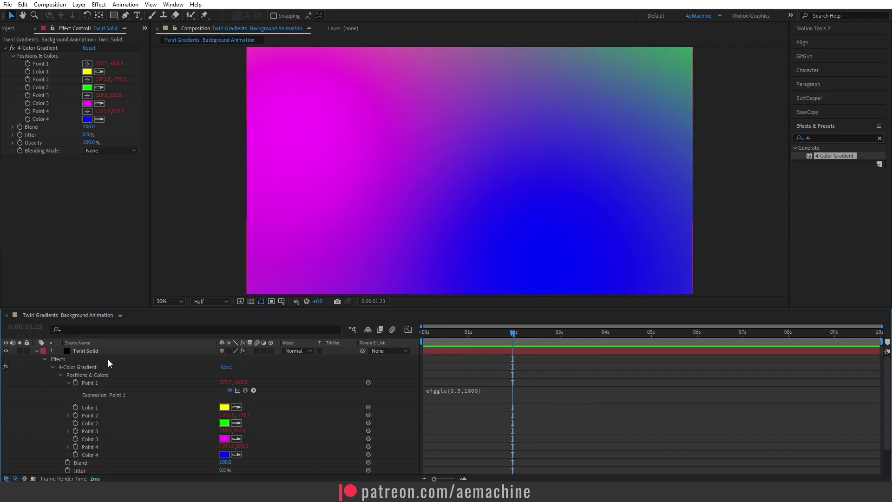
Apply Turbulent Displace to Twirl Solid via an effects search for 'tur'.
click(37, 351)
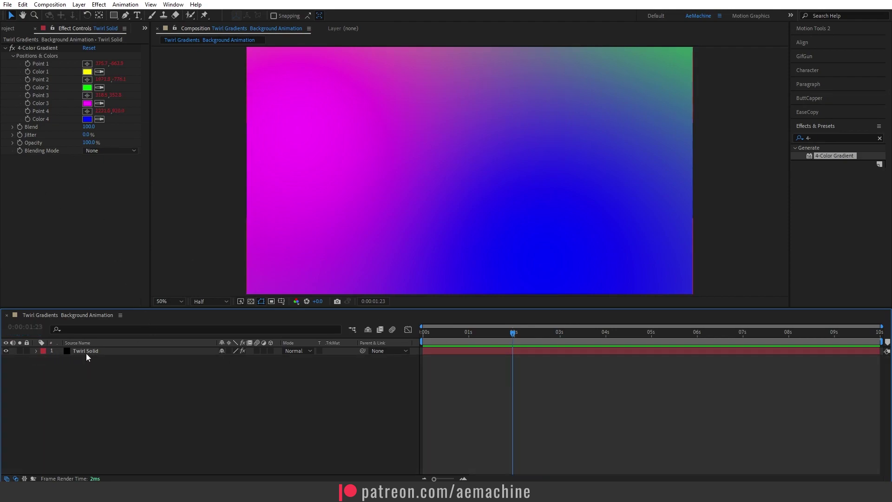
click(86, 354)
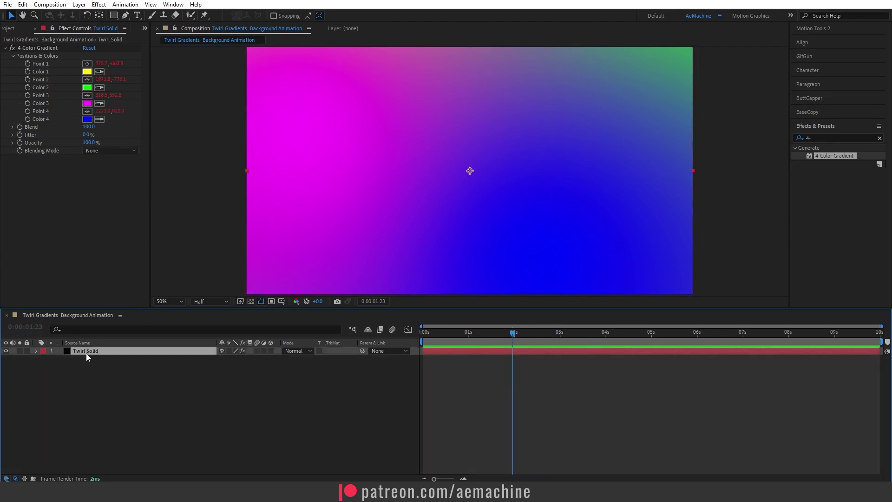
click(817, 138)
key(BackSpace)
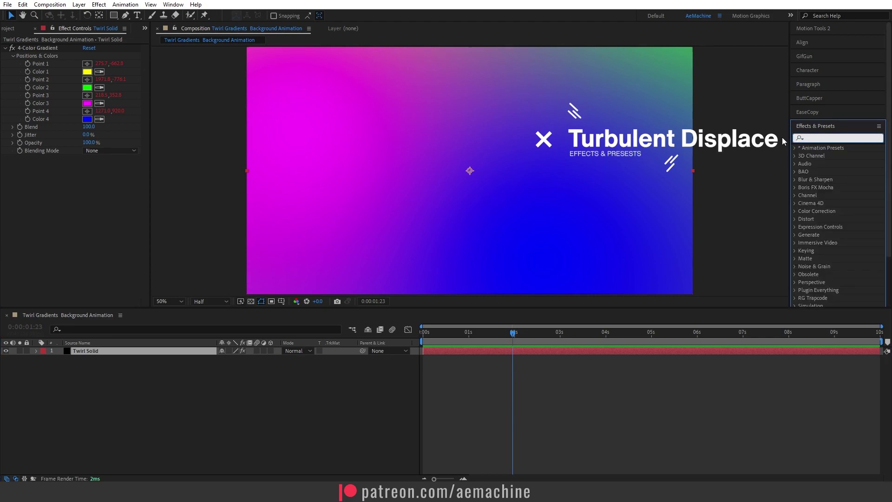
text(tur)
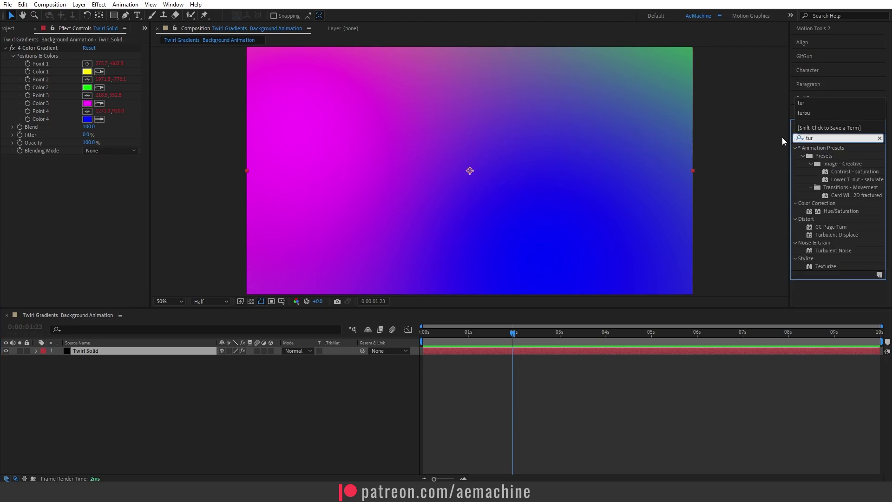
double_click(838, 234)
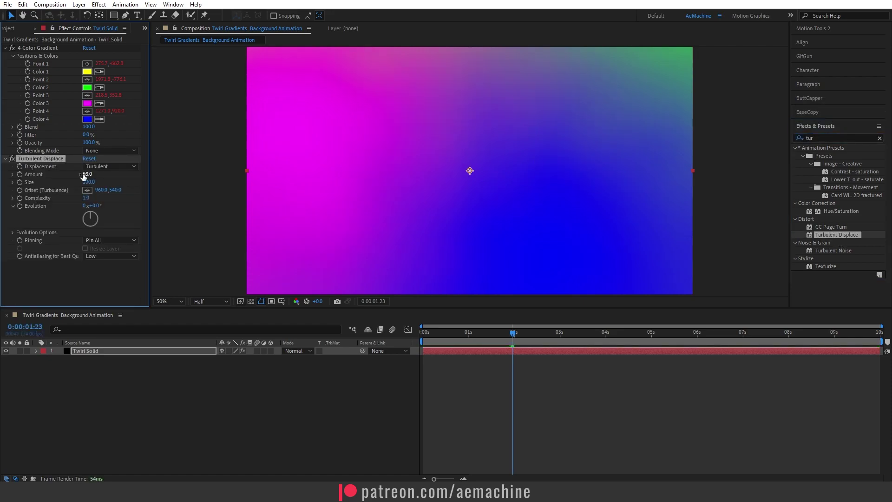
Set Turbulent Displace Amount to 200, Size to 150 and Evolution back to 0°.
drag(83, 176, 192, 179)
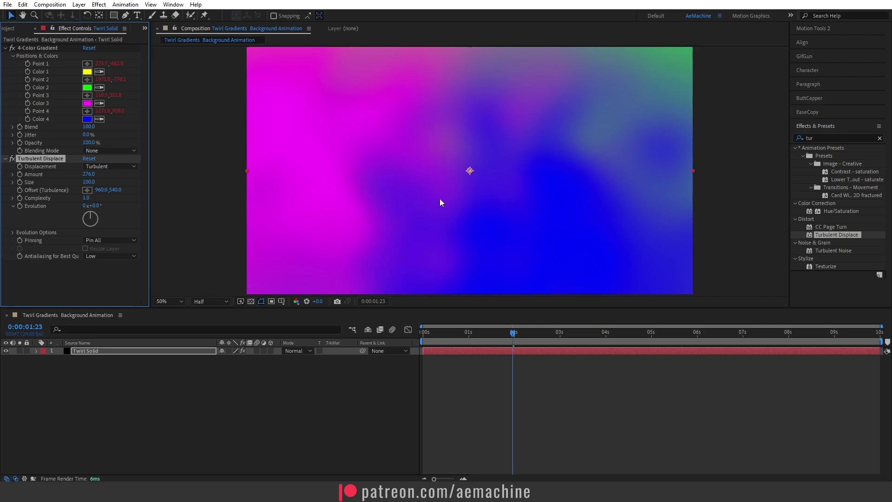
mouse_move(93, 182)
mouse_down()
mouse_move(126, 182)
mouse_move(95, 182)
mouse_up()
click(93, 174)
text(200)
key(Return)
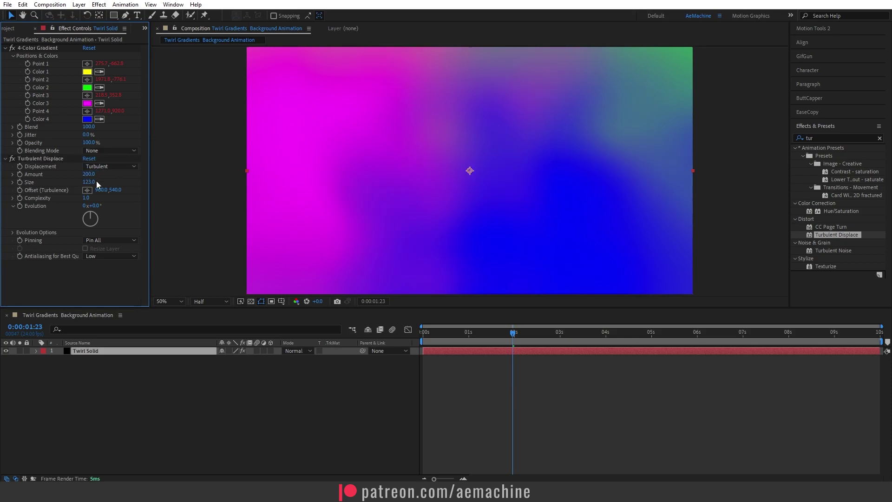
text(150)
key(Return)
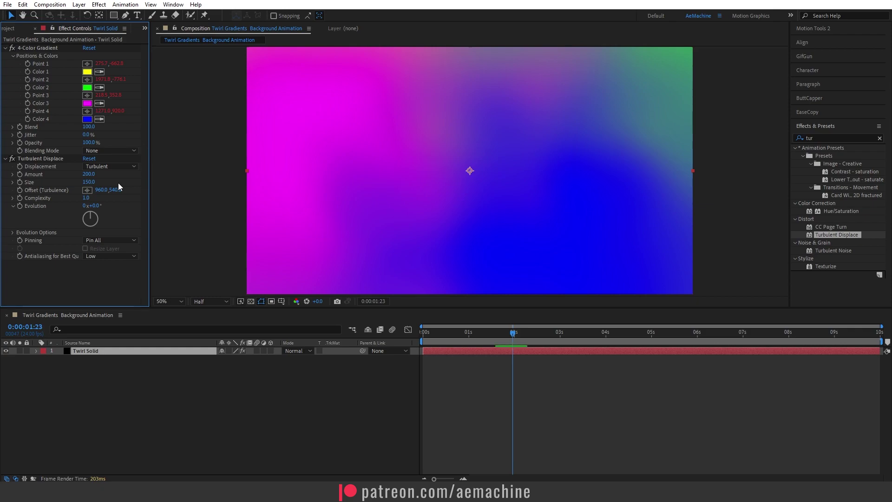
drag(93, 205, 116, 204)
click(97, 205)
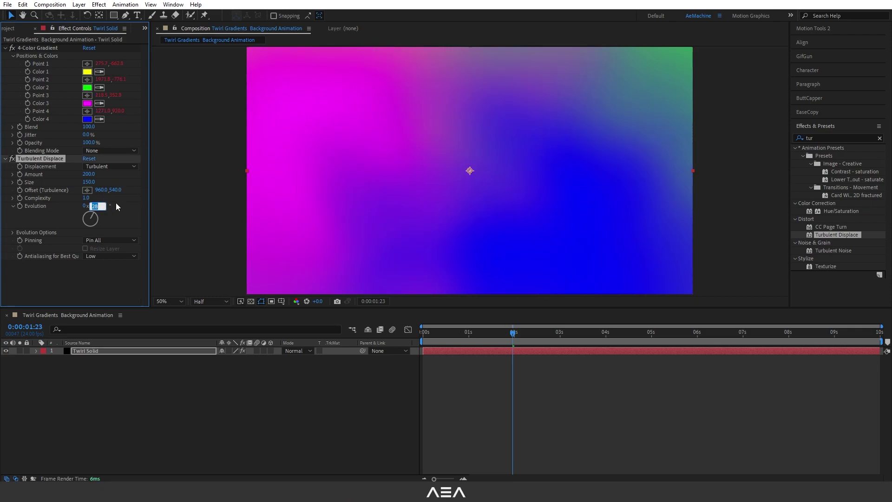
text(0)
key(Return)
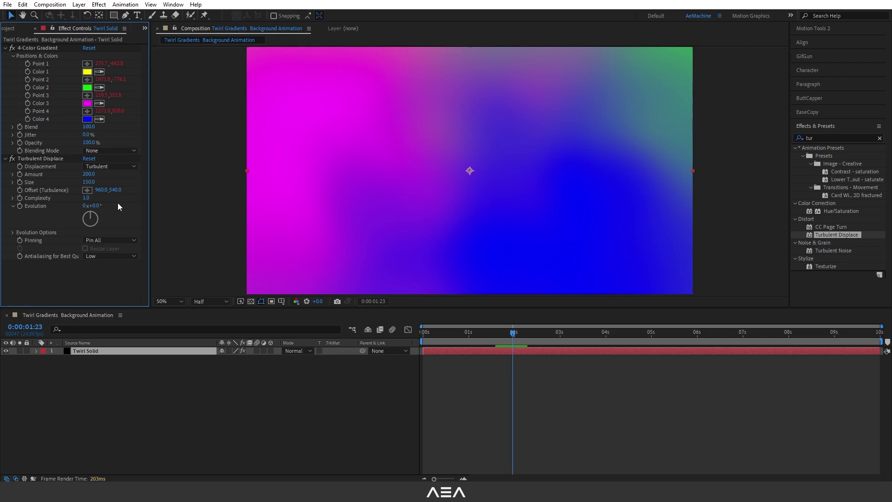
Drive Turbulent Displace's Evolution with the expression time*100.
alt+click(20, 206)
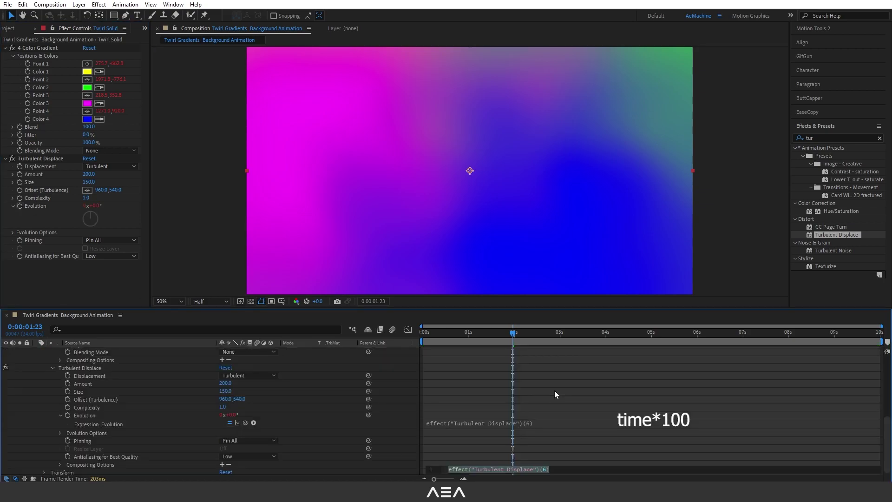
text(time)
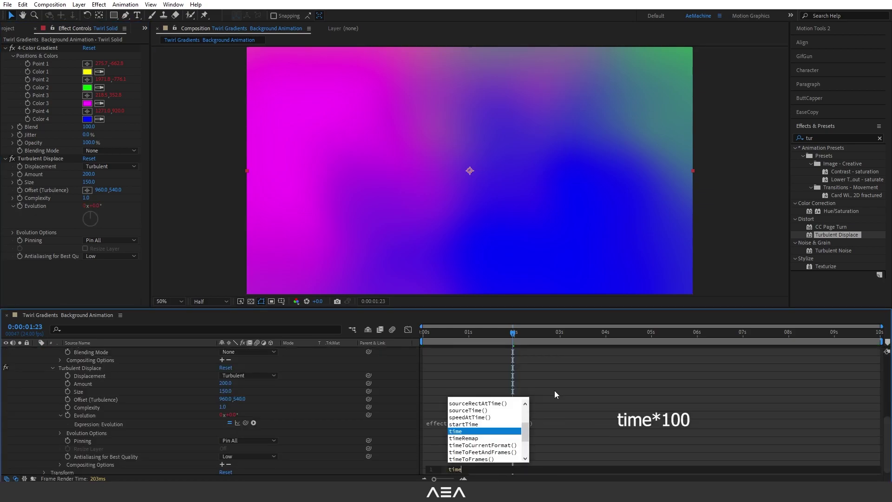
text(*)
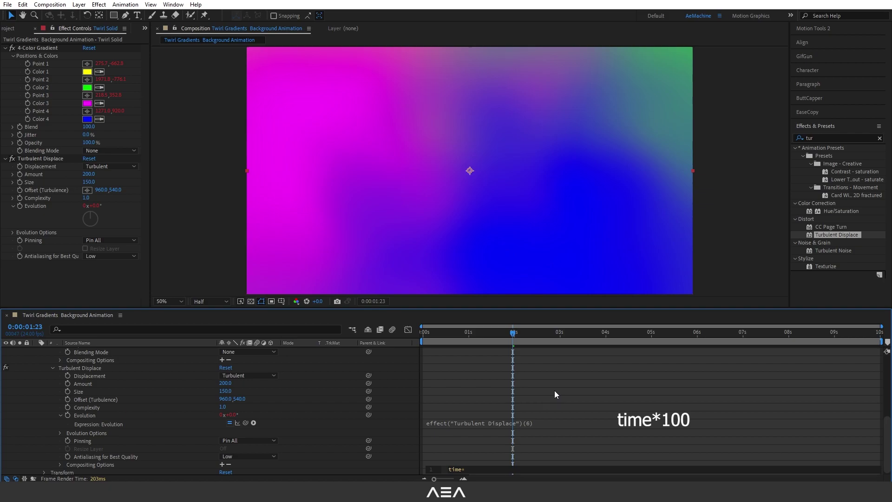
text(200)
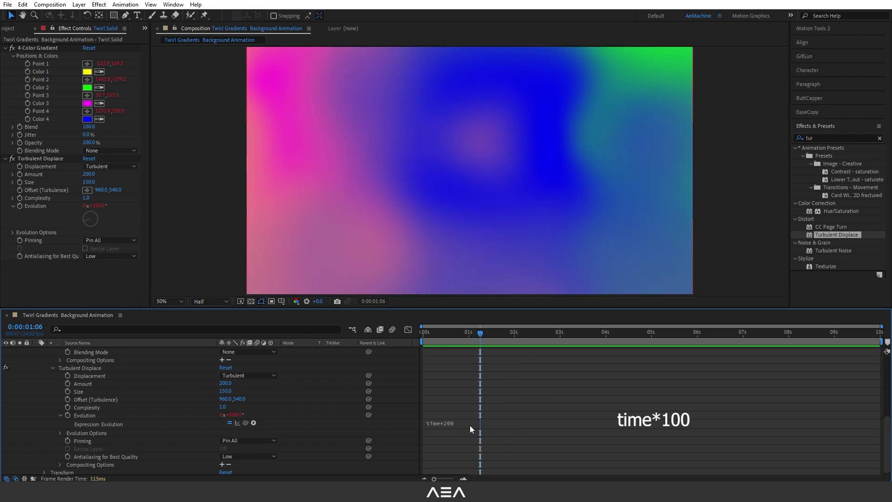
click(472, 423)
click(495, 423)
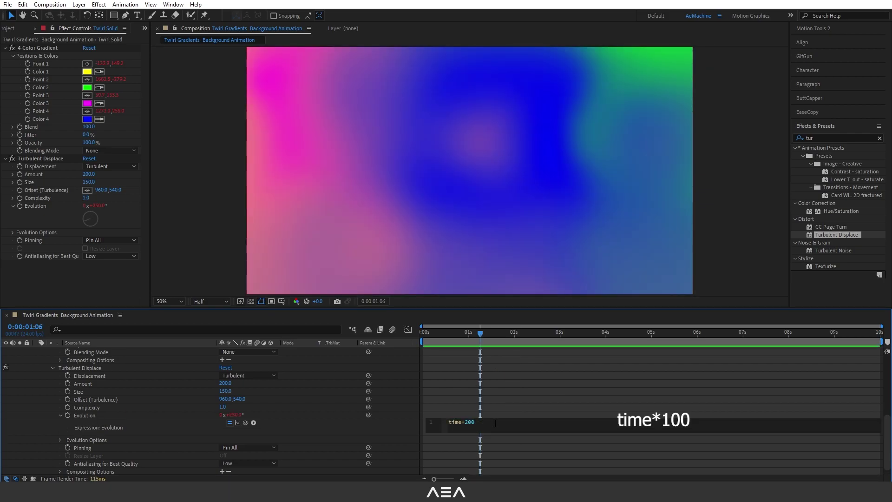
text(100)
click(431, 338)
Play a preview of the swirling displaced gradient, then stop it.
key(space)
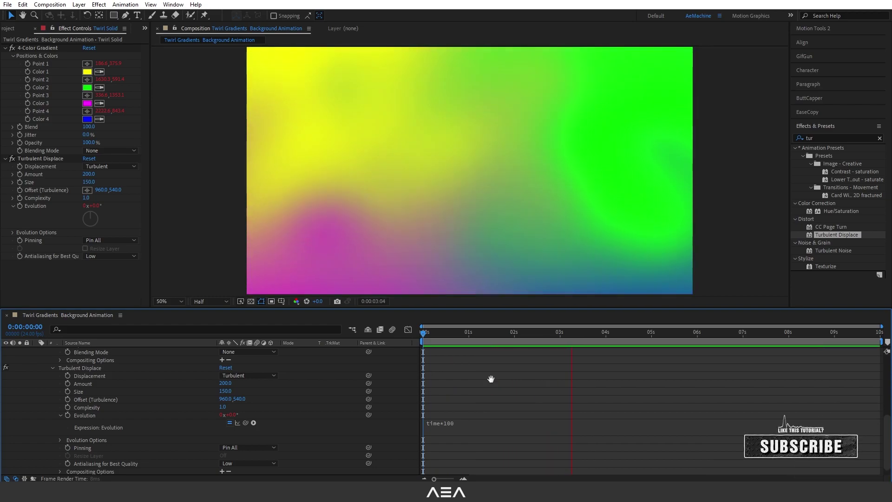
key(space)
scroll(45, 367, up, 5)
scroll(45, 367, up, 3)
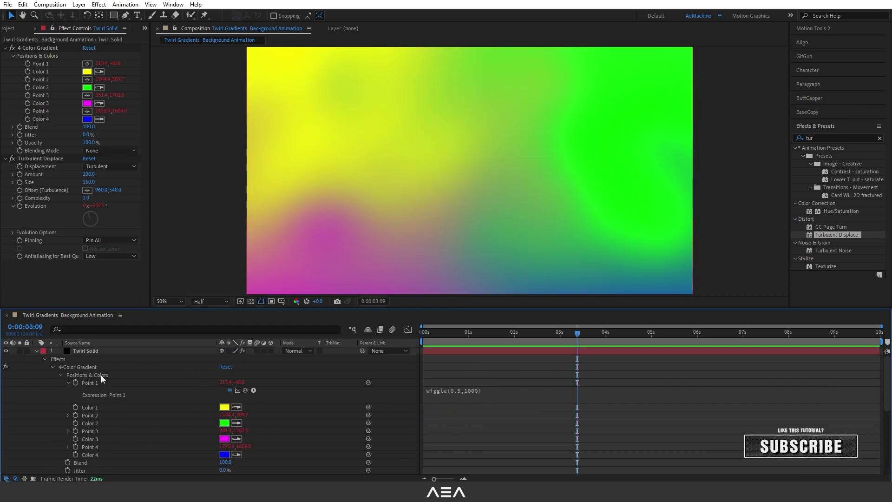
Apply Twirl to Twirl Solid and raise its Angle to 2x+144°.
click(36, 349)
click(93, 351)
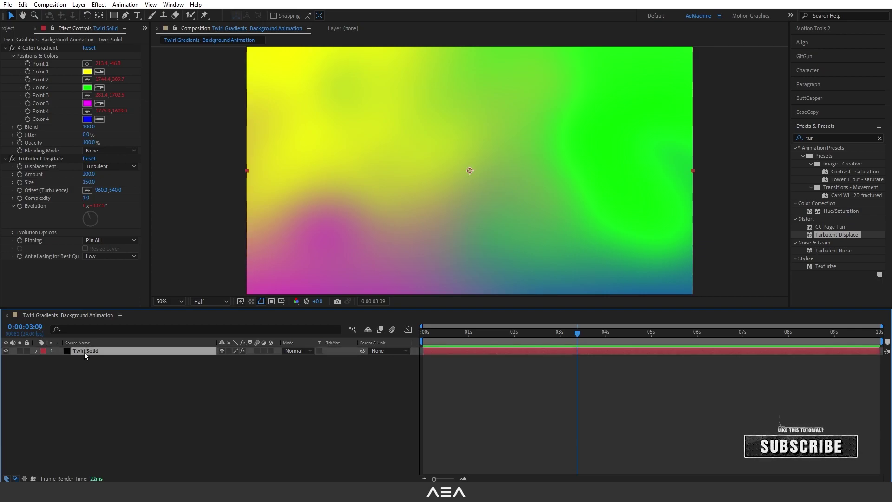
click(835, 139)
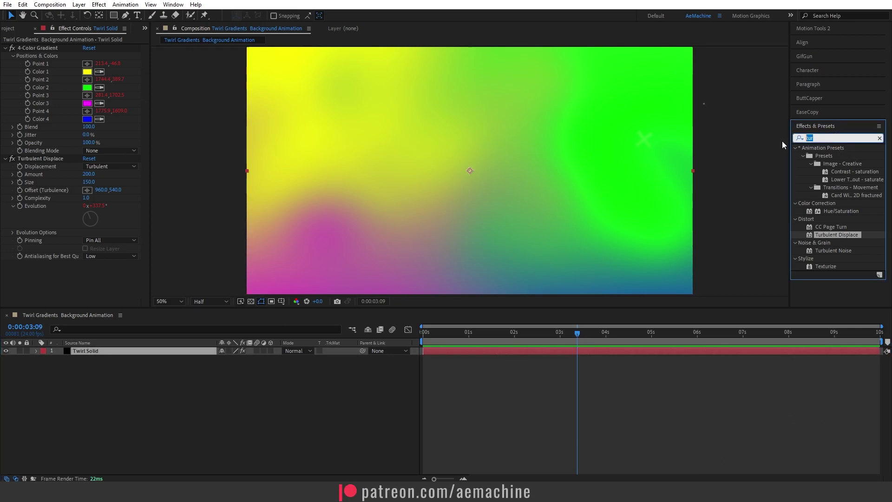
text(twir)
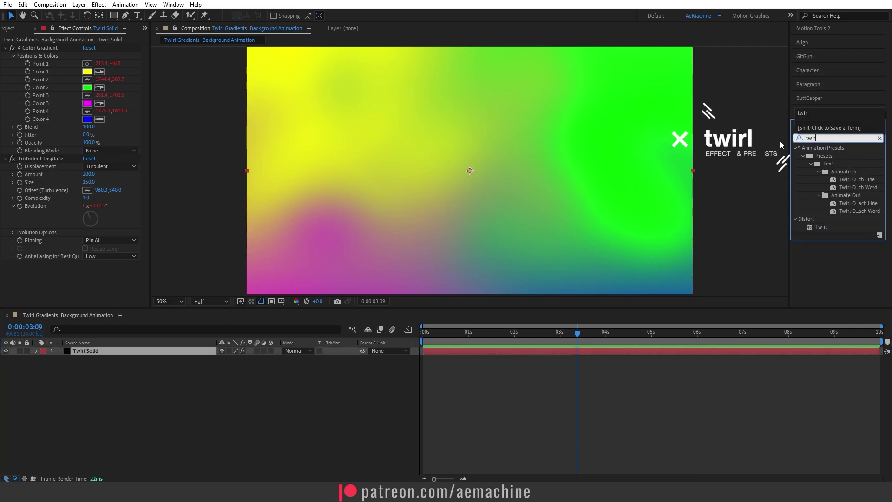
double_click(820, 226)
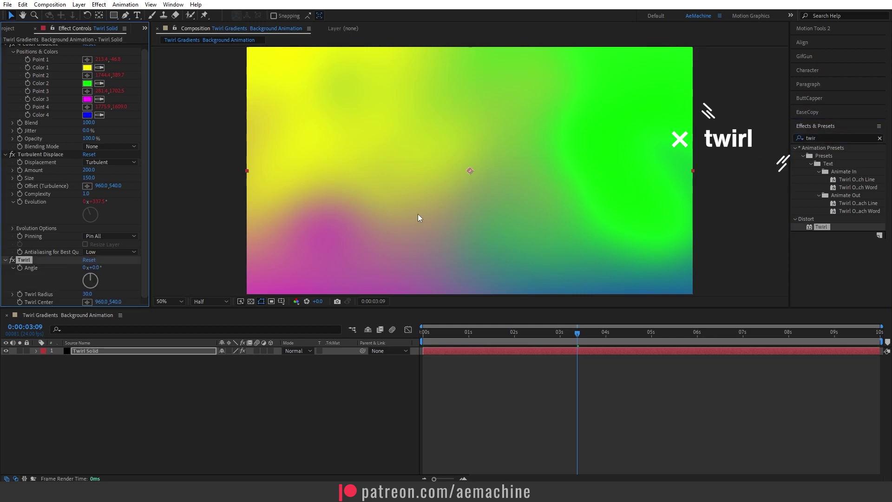
drag(95, 268, 511, 284)
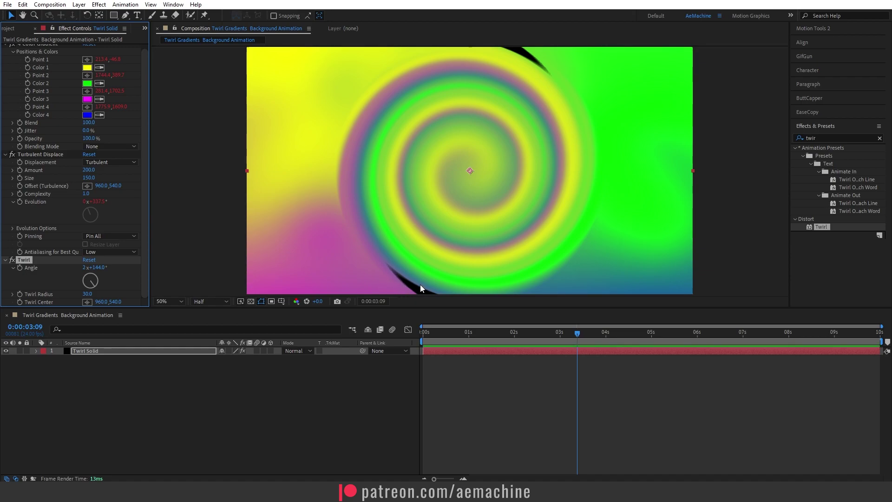
Apply Motion Tile to the solid and collapse the other three effects' settings.
click(838, 139)
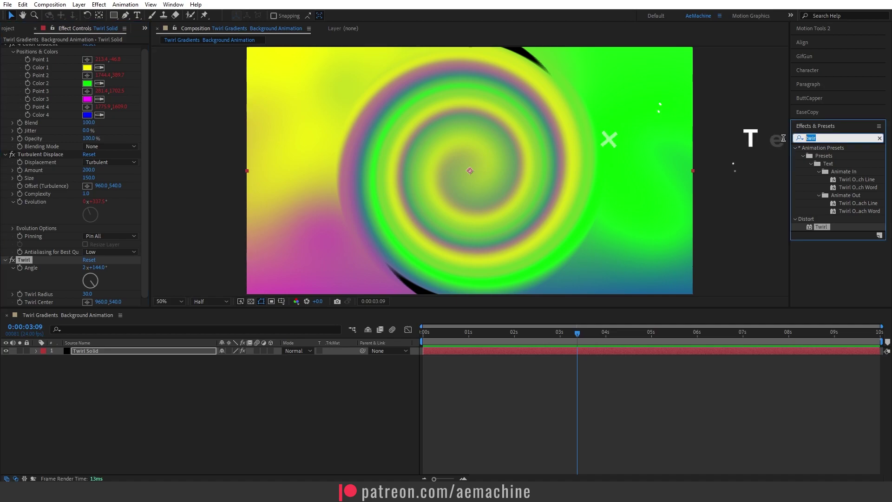
text(motion)
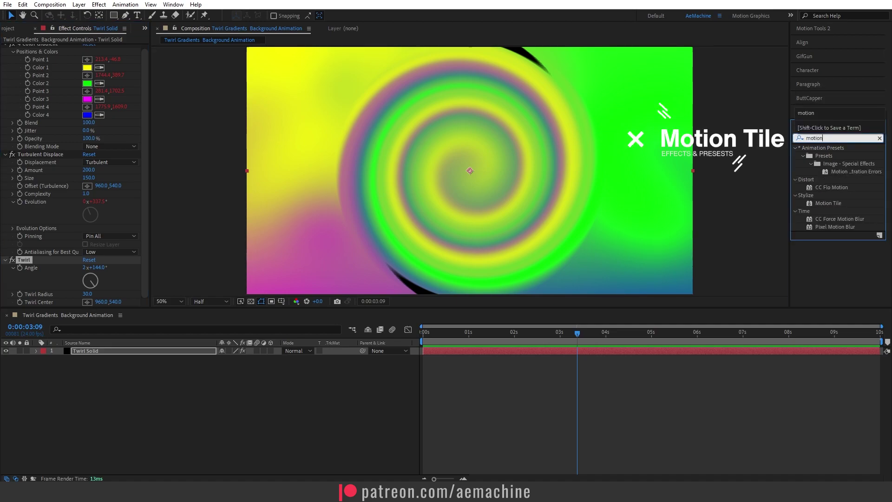
double_click(828, 203)
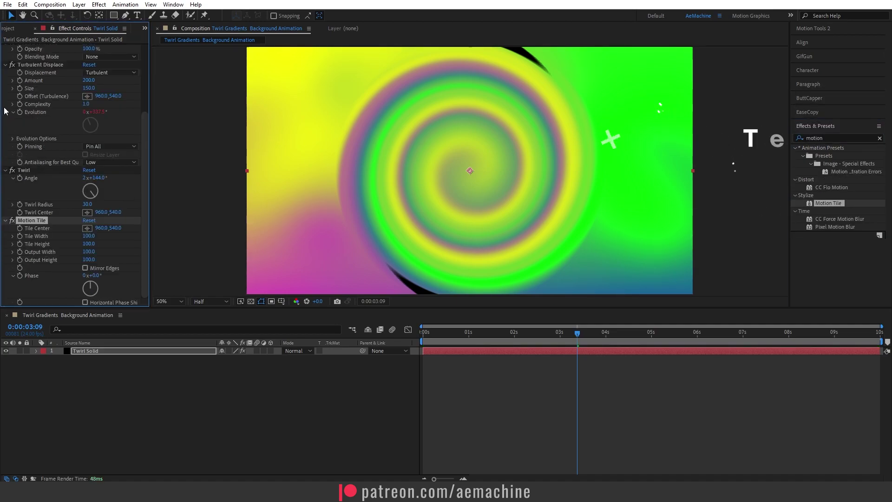
scroll(9, 60, up, 3)
click(4, 48)
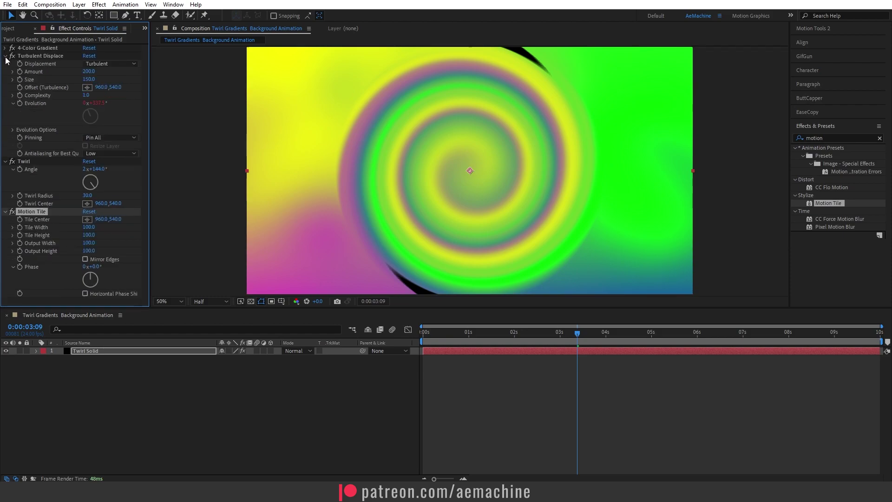
click(5, 56)
click(5, 64)
Move Motion Tile to the top of the stack, set Output Height 190, collapse all effects.
drag(38, 75, 48, 46)
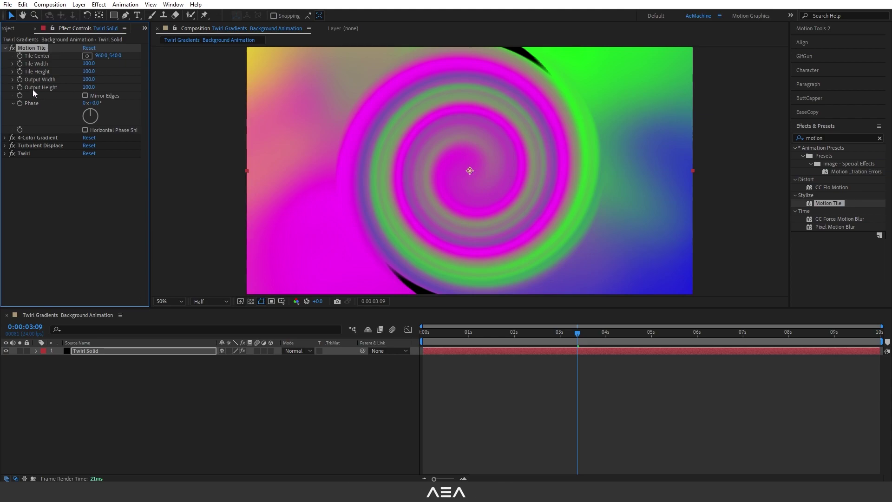
drag(88, 88, 93, 87)
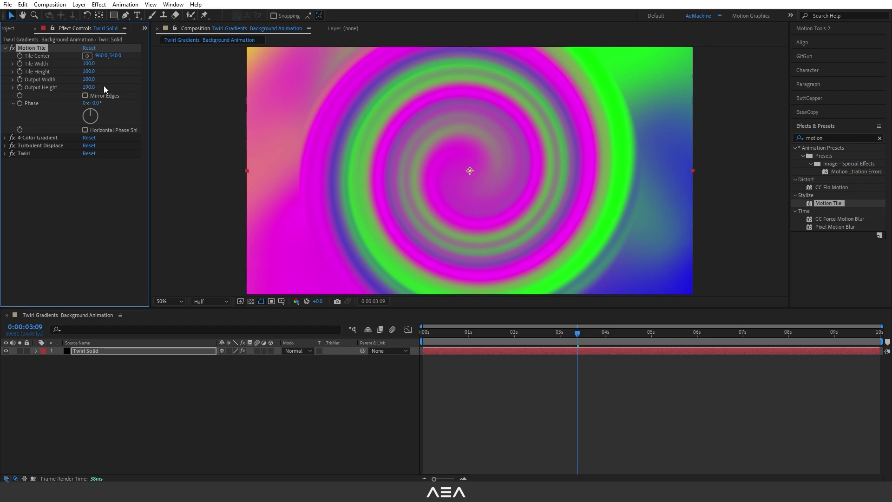
click(113, 80)
key(ctrl+grave)
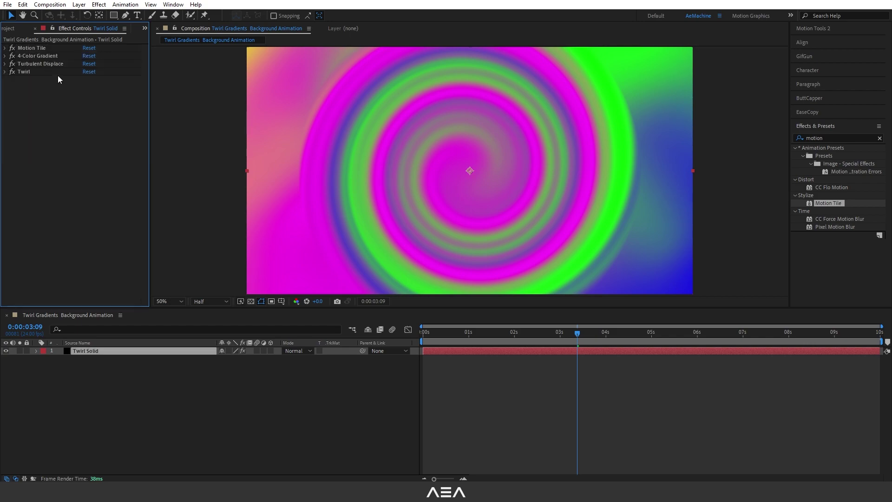
Change the 4-Color Gradient's Color 1 to green and Color 2 to red.
click(5, 55)
click(87, 80)
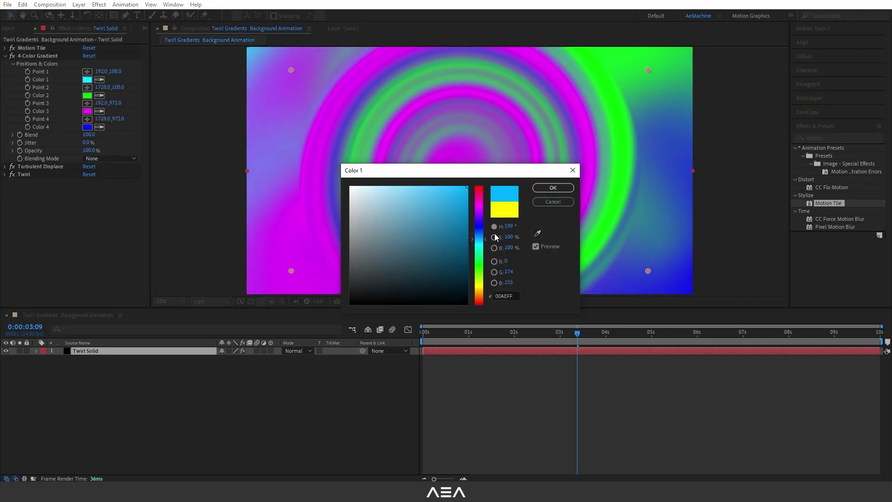
drag(486, 233, 479, 186)
click(553, 188)
click(87, 95)
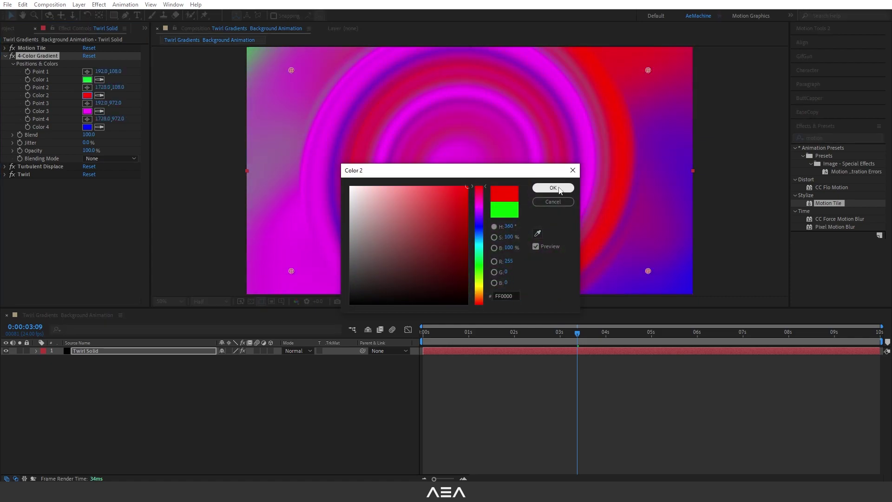
click(552, 188)
Set Color 3 to yellow and Color 4 to orange.
click(87, 111)
click(478, 275)
click(479, 285)
click(552, 188)
click(87, 127)
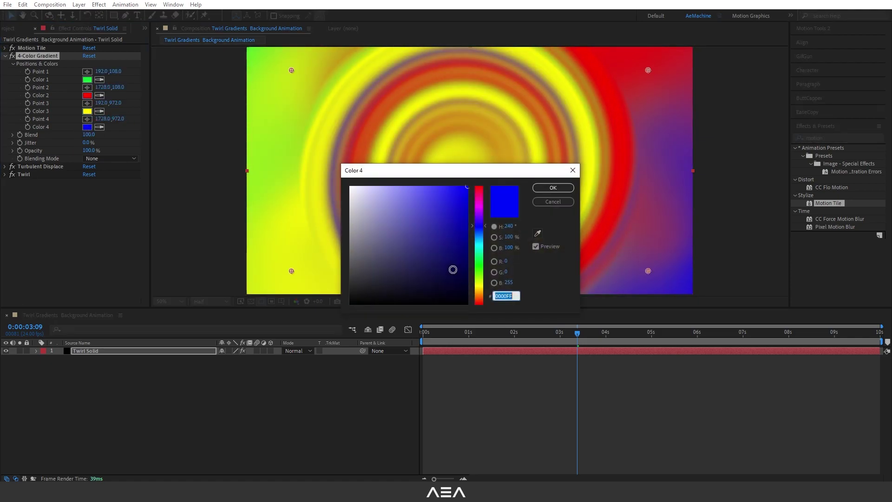
mouse_move(479, 292)
mouse_down()
mouse_move(483, 299)
mouse_move(483, 286)
mouse_move(483, 297)
mouse_up()
key(Return)
click(438, 333)
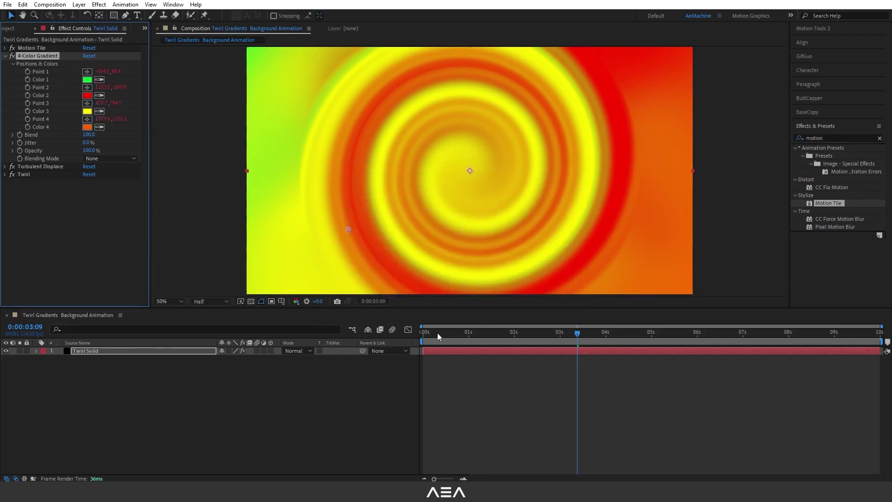
Scrub through the timeline to review the yellow, orange and red spiral animation.
drag(438, 333, 516, 337)
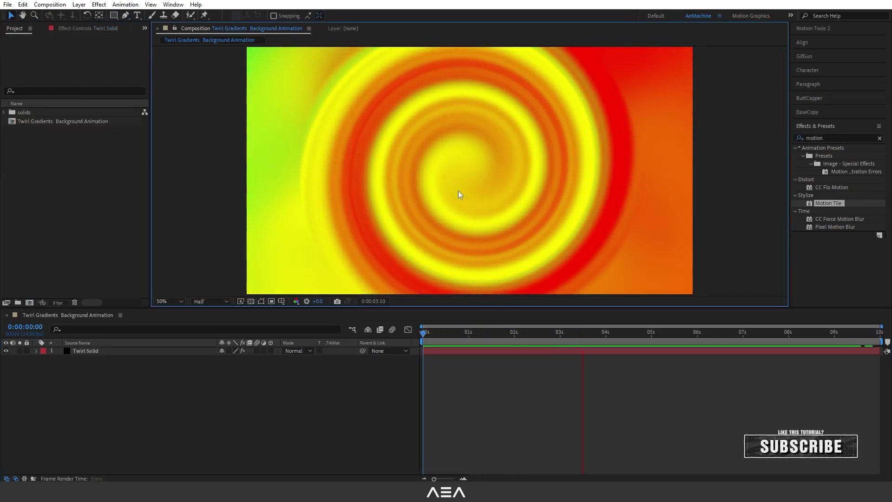